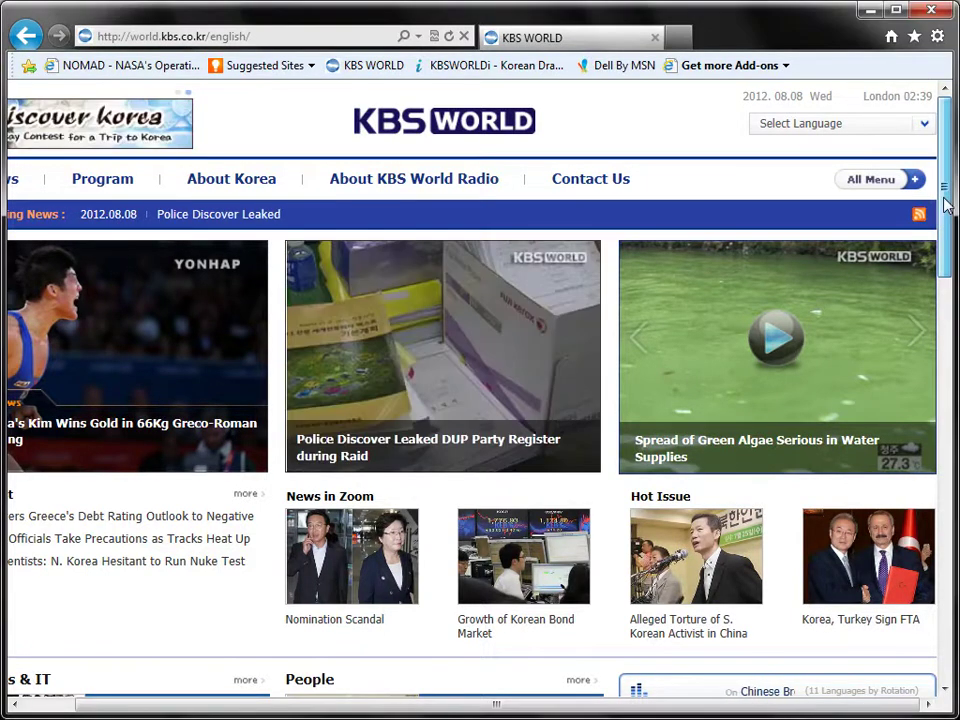
Scroll down the KBS World home page and open the radio panel's Listen Audio archive
drag(946, 204, 944, 427)
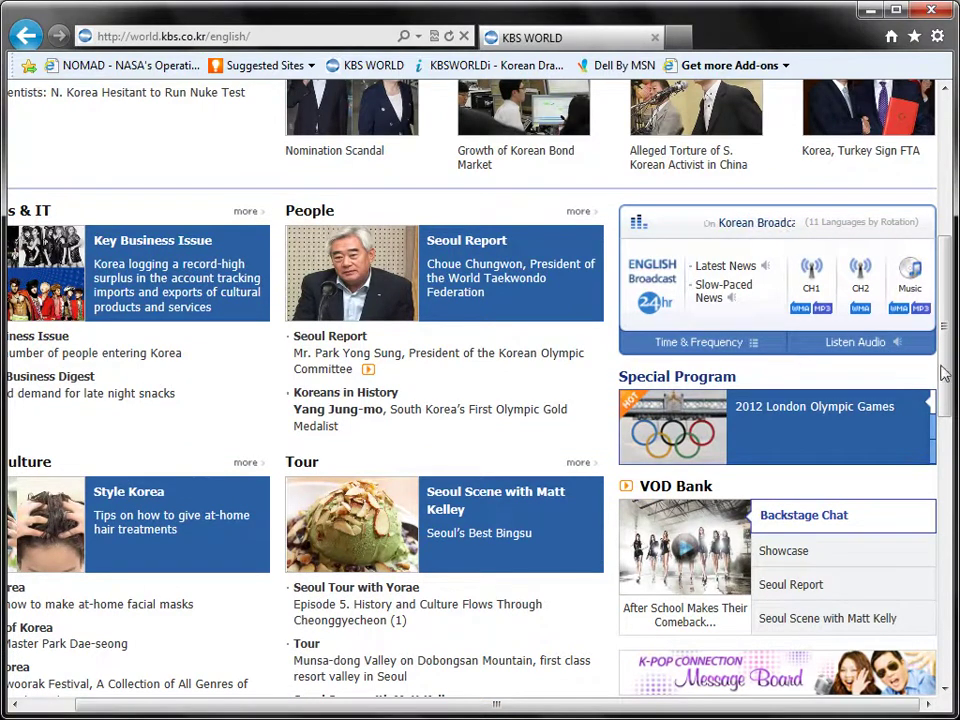
click(853, 345)
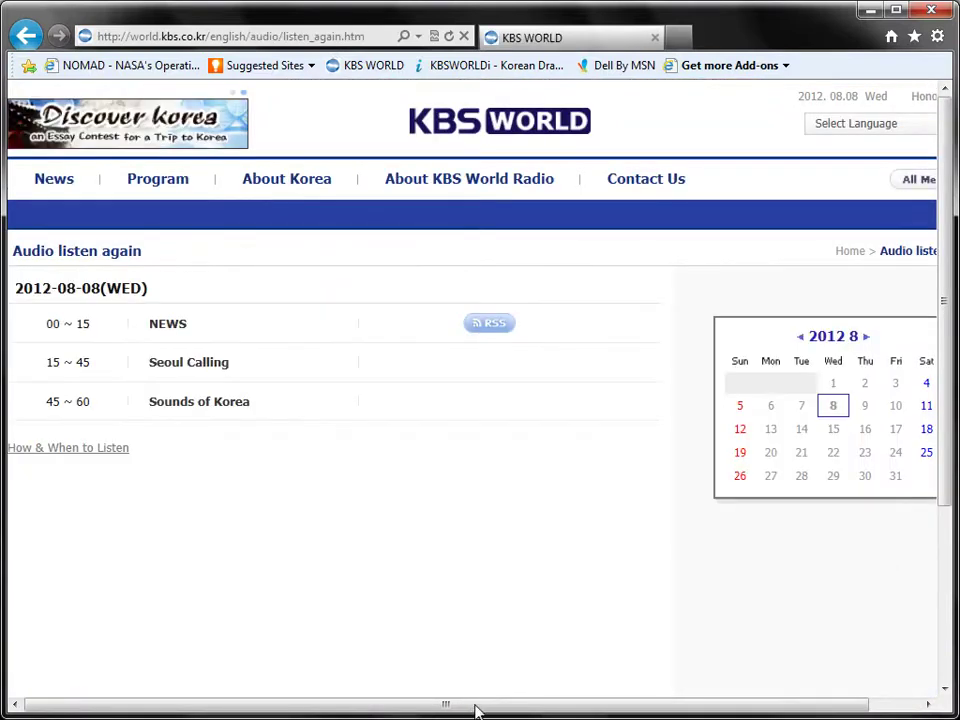
Show the August 7, 2012 broadcasts and play Trend Korea in the AOD Player
mouse_move(481, 711)
mouse_down()
mouse_move(540, 713)
mouse_move(480, 709)
mouse_up()
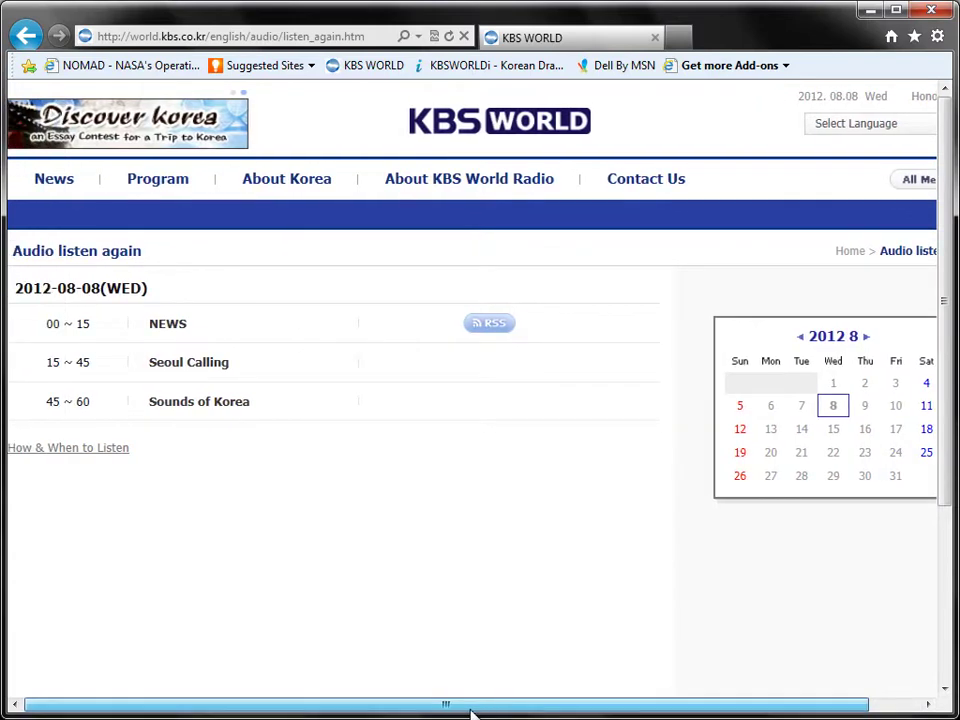
click(772, 408)
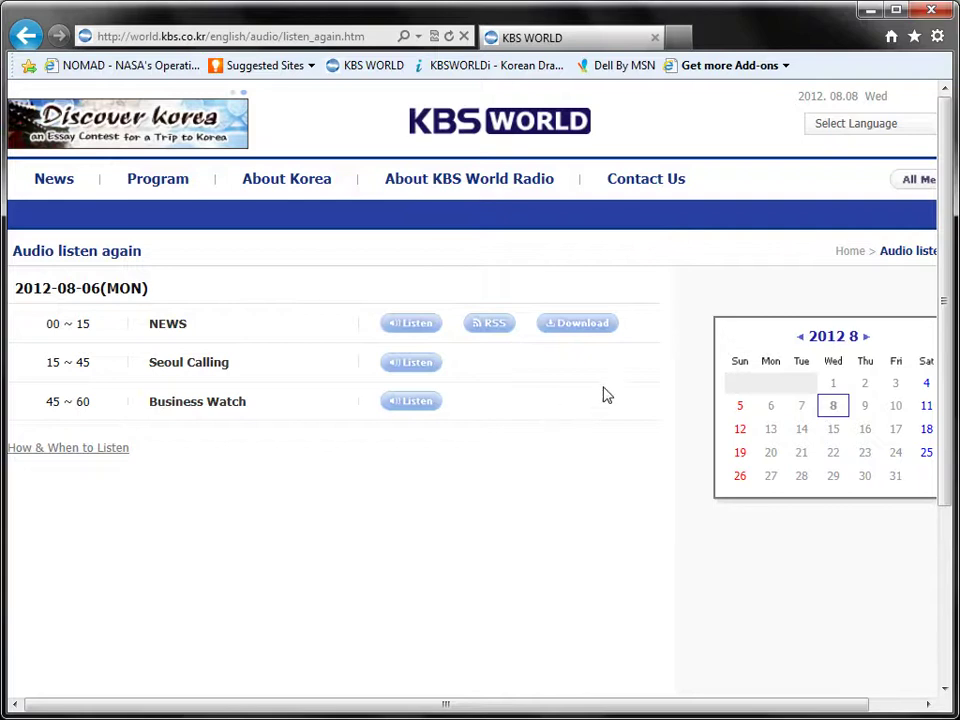
click(799, 413)
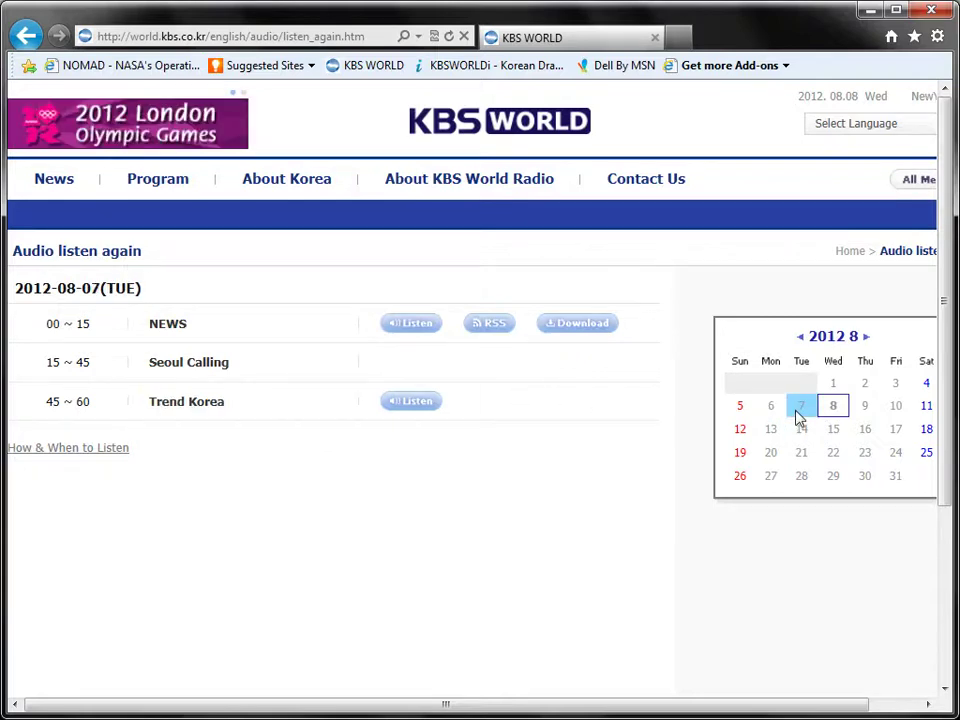
click(414, 402)
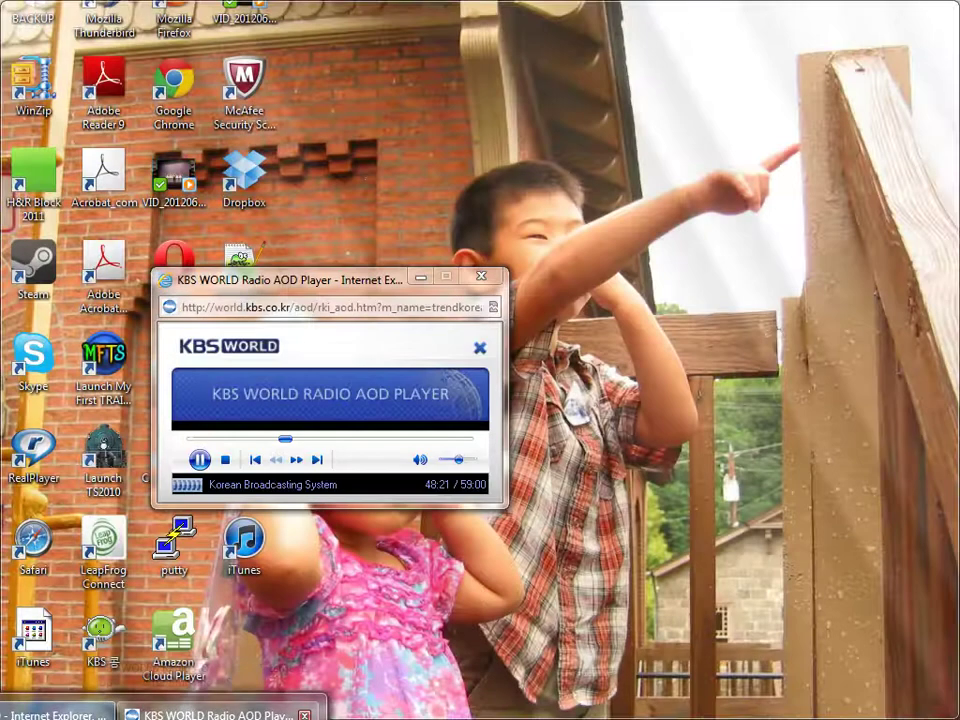
click(268, 711)
Rearrange the Downloader and AOD Player windows, then stop the download and save the captured recording
drag(360, 282, 380, 263)
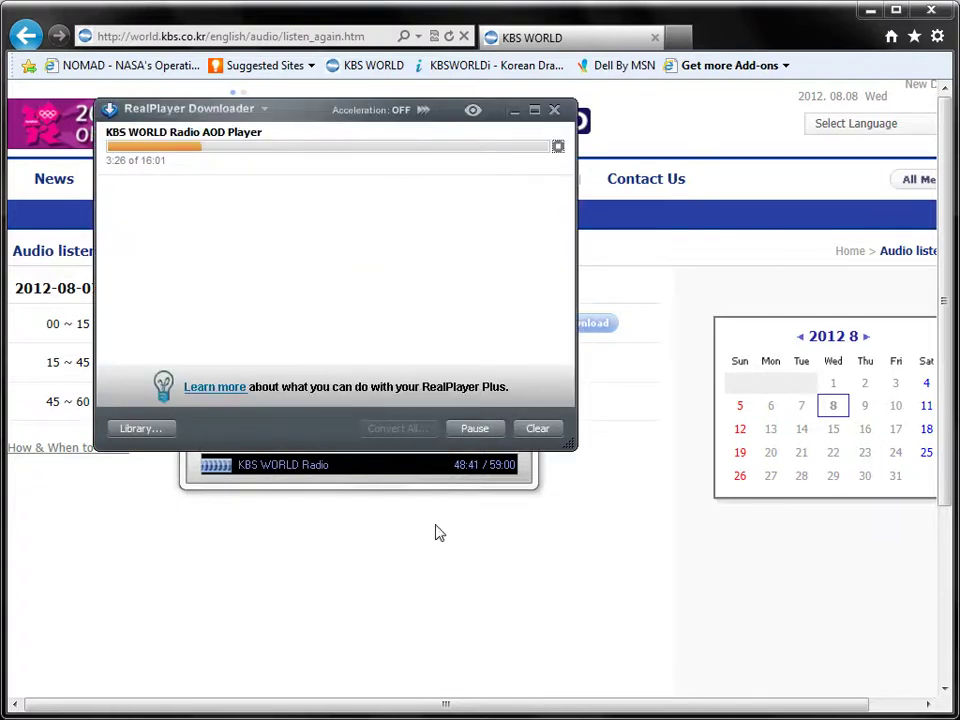
drag(354, 111, 433, 176)
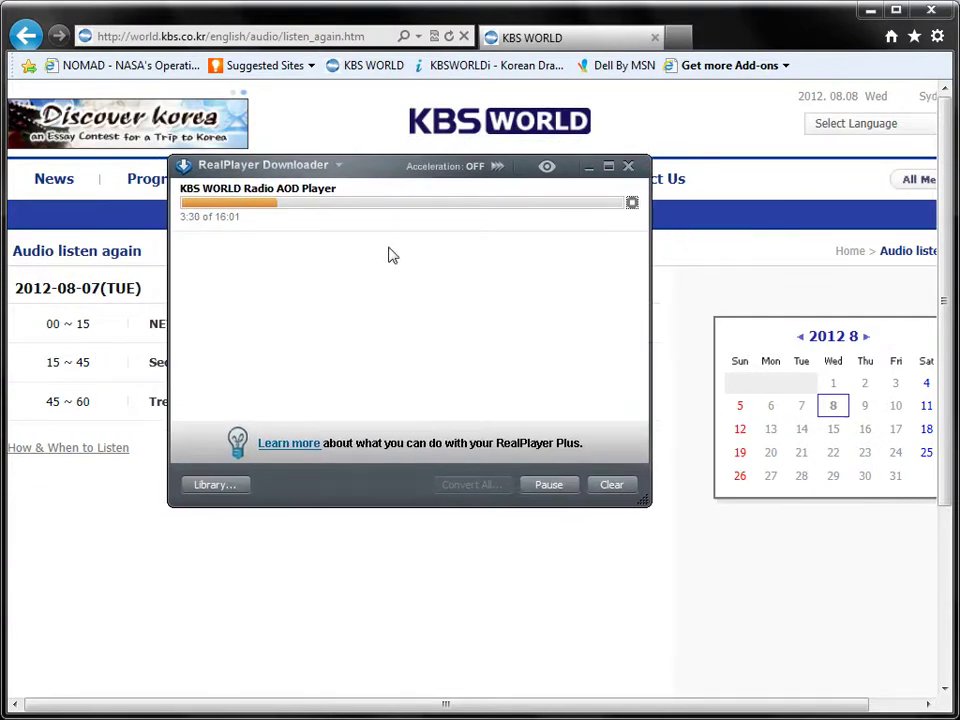
drag(375, 173, 610, 177)
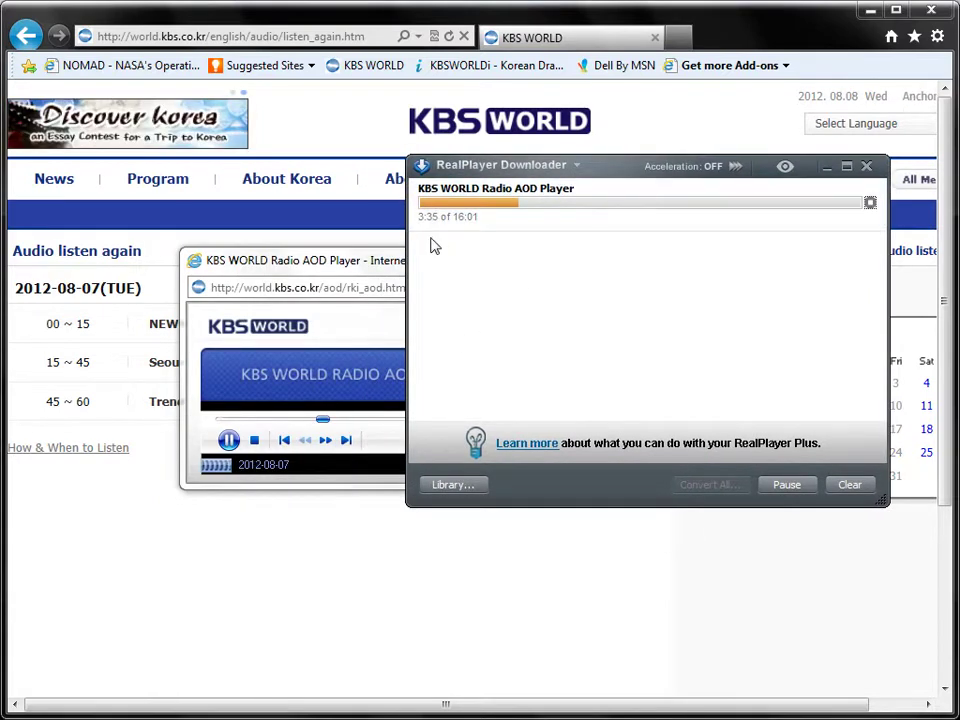
click(525, 170)
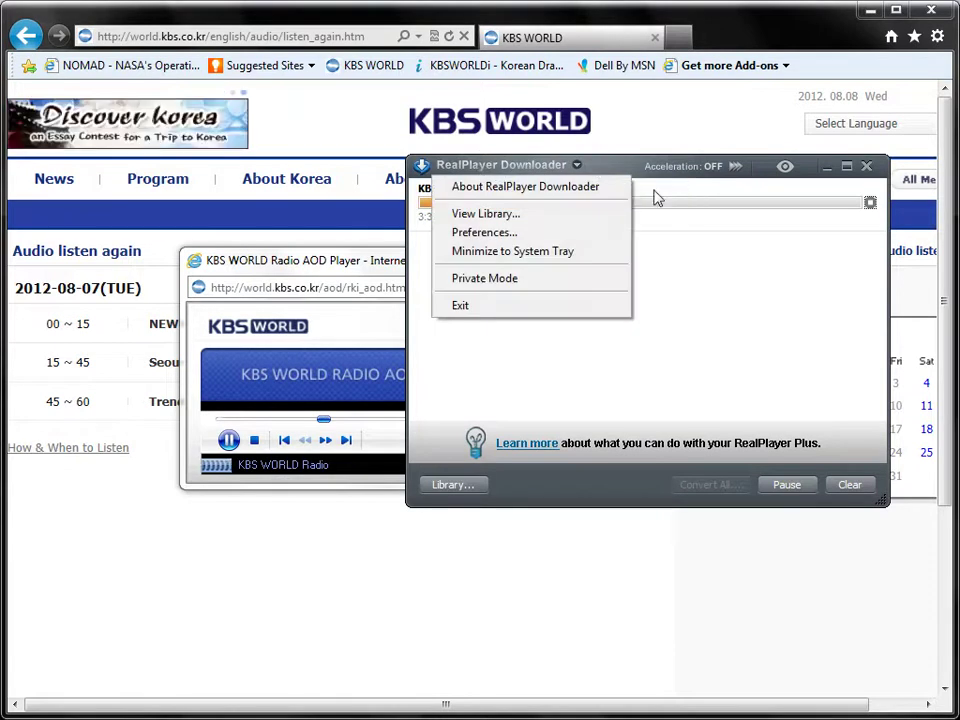
click(718, 285)
drag(628, 175, 426, 170)
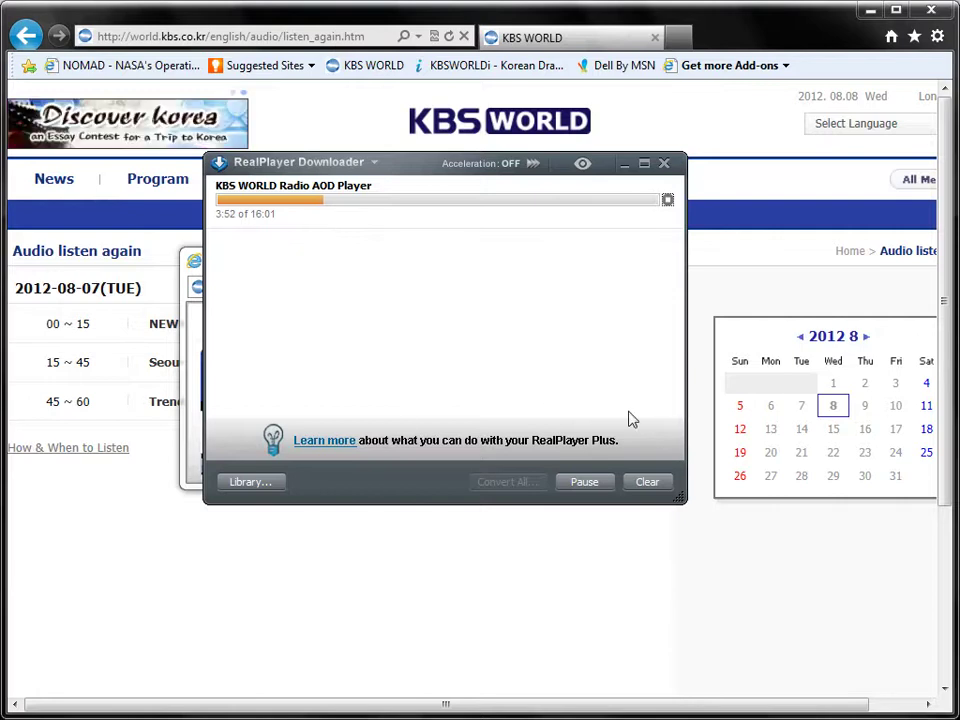
mouse_move(266, 200)
click(667, 203)
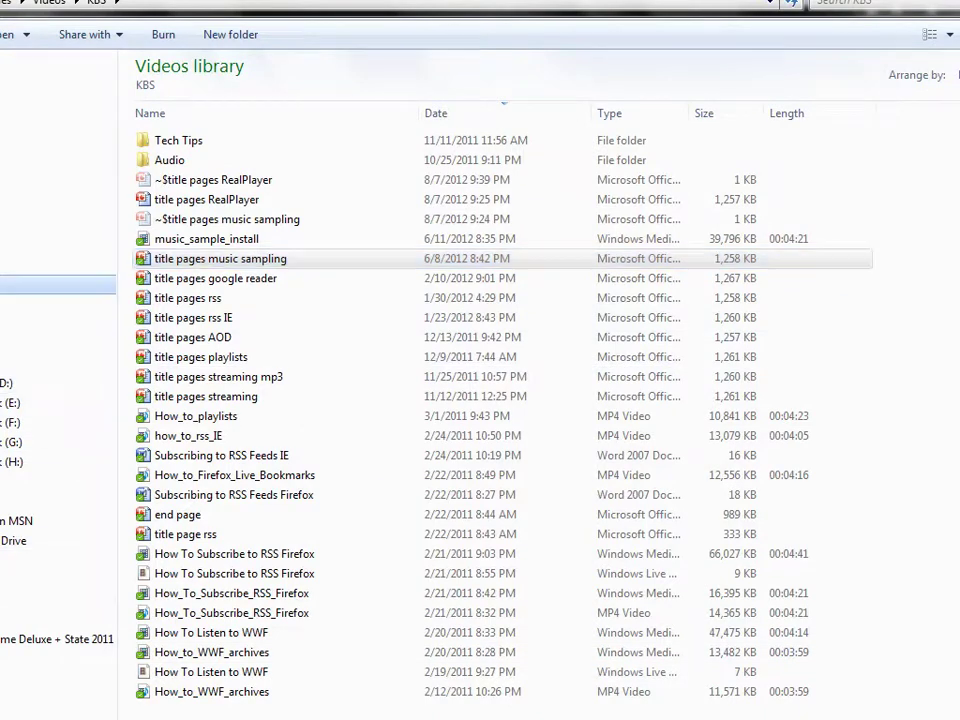
Go from the KBS folder back to the Videos library and open RealPlayer Downloads
key(BackSpace)
double_click(179, 264)
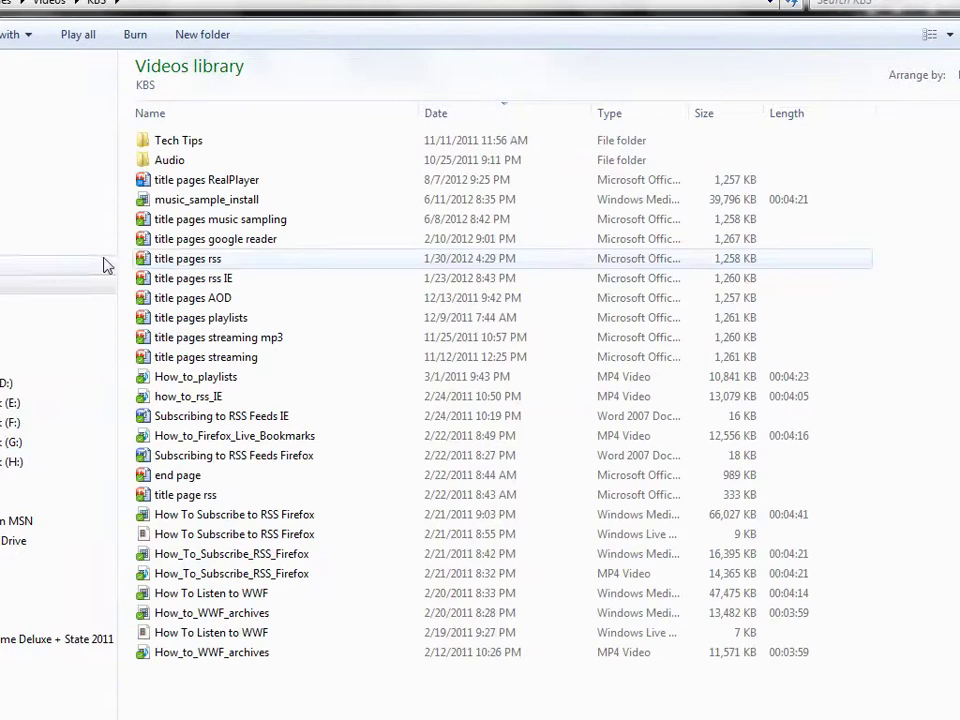
key(BackSpace)
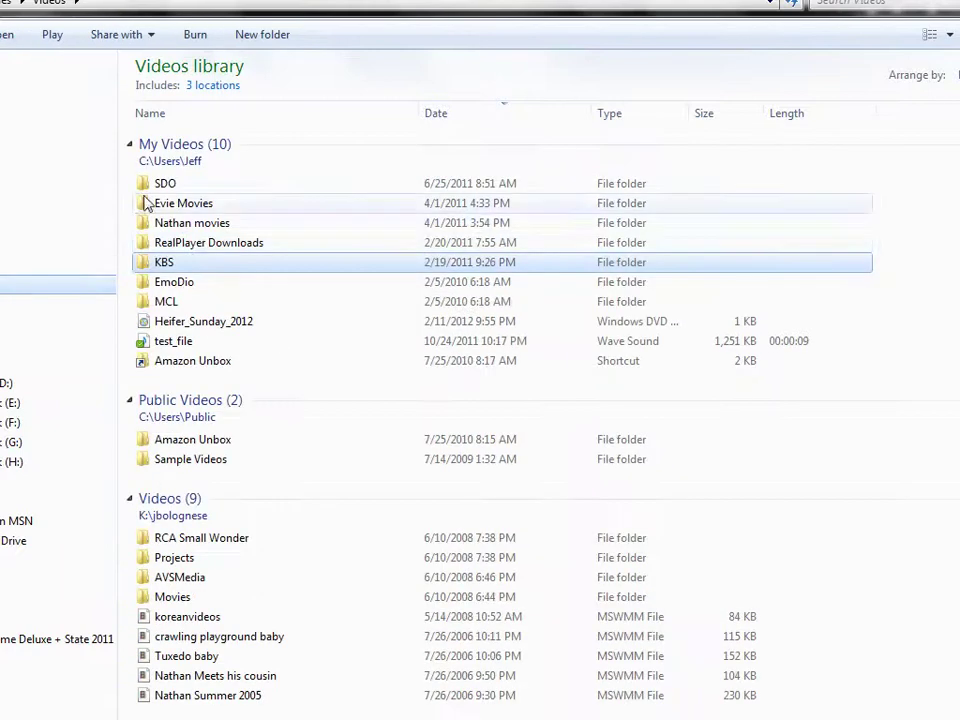
click(207, 245)
double_click(207, 245)
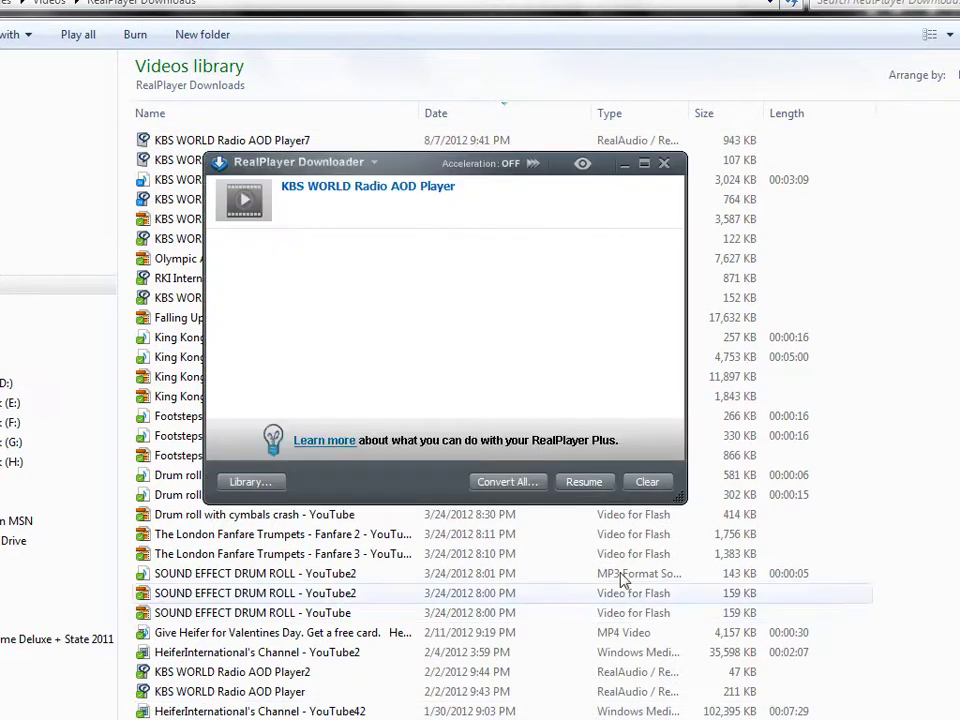
Send the saved KBS WORLD Radio AOD Player recording to RealPlayer Converter
mouse_move(396, 227)
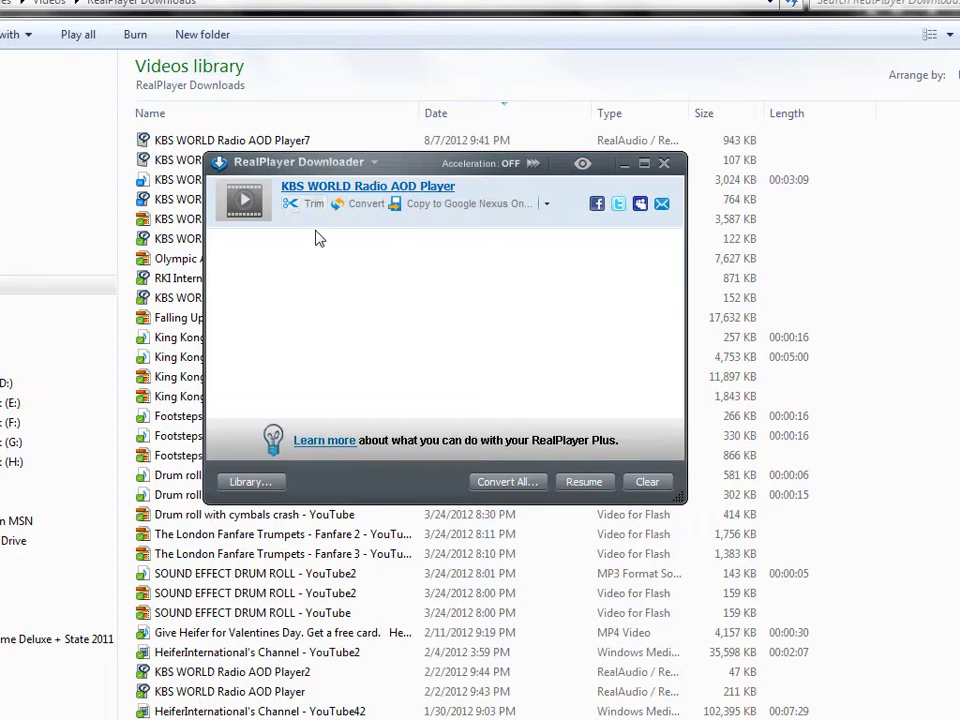
mouse_move(358, 216)
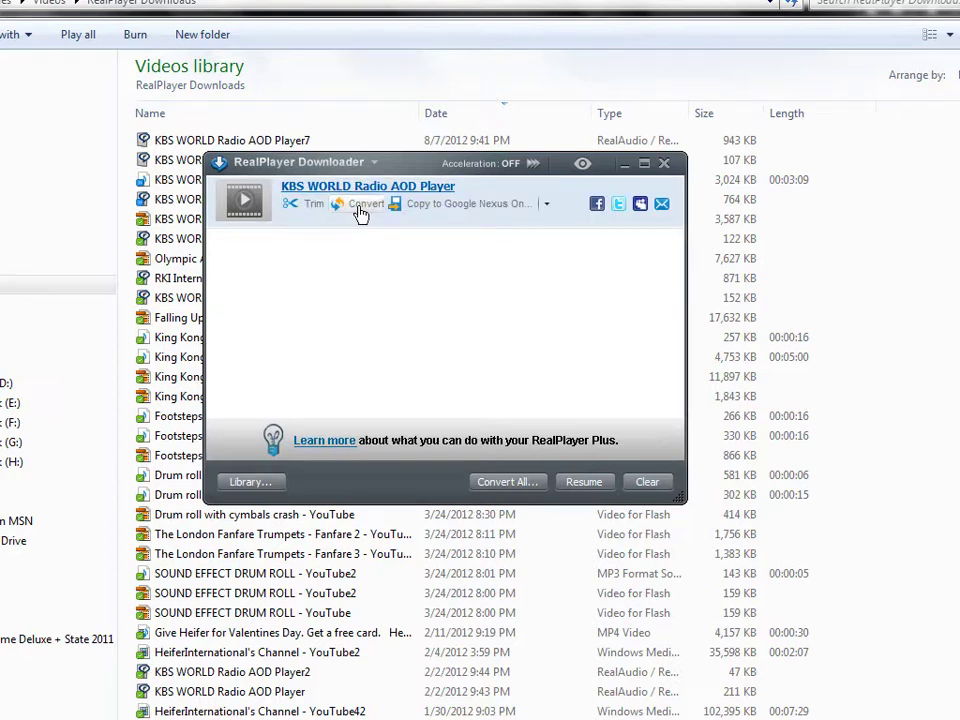
click(360, 214)
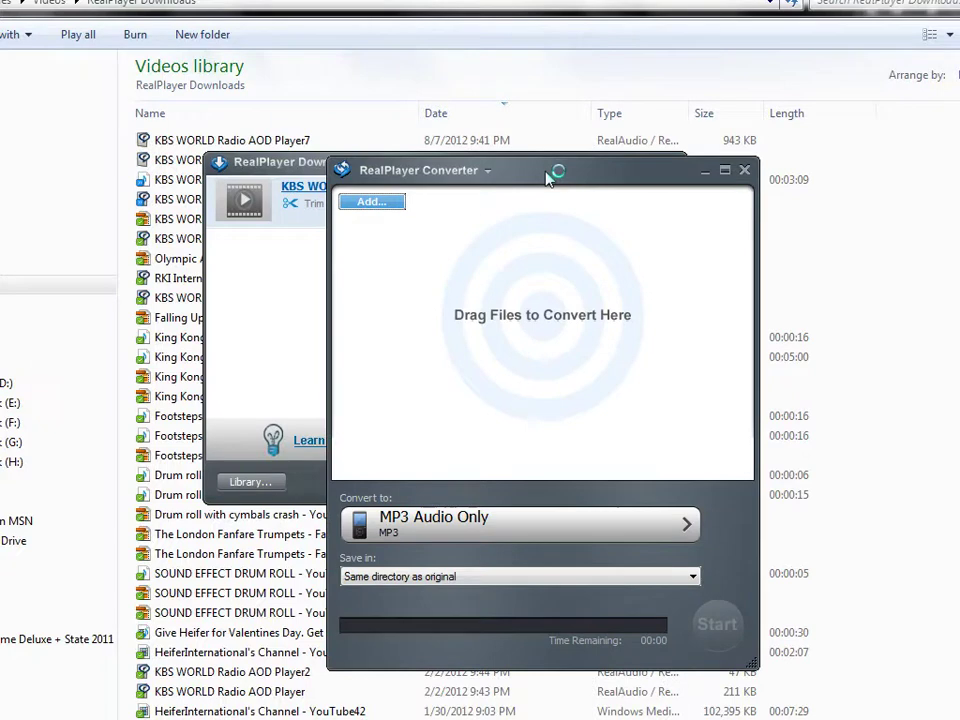
Set the converter output to MP3 Audio Only, saved in the same directory as the original
drag(545, 180, 545, 83)
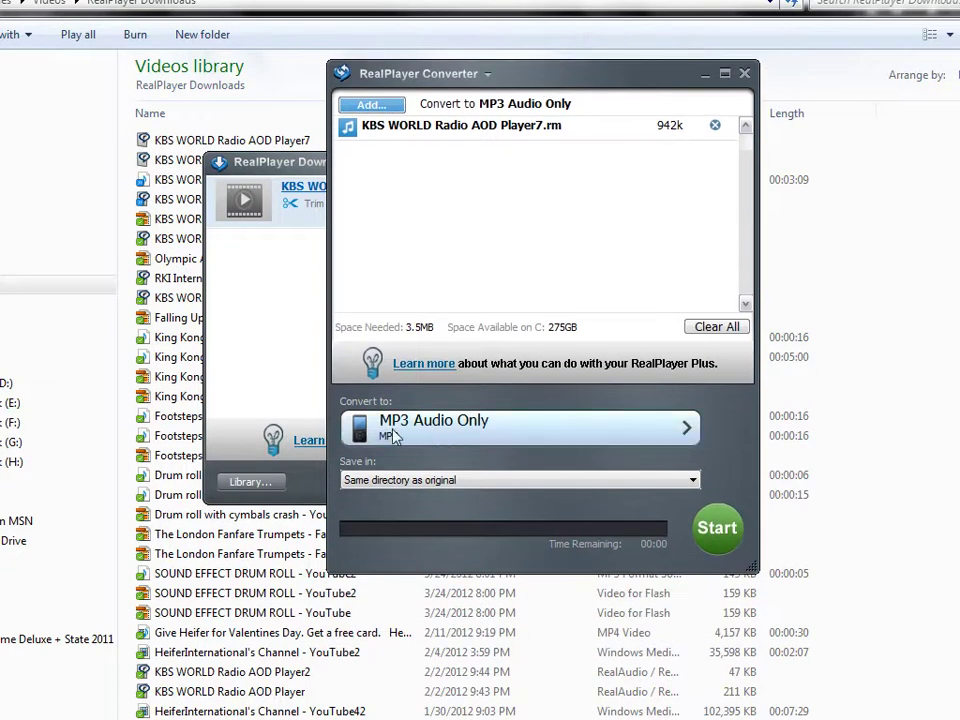
click(688, 430)
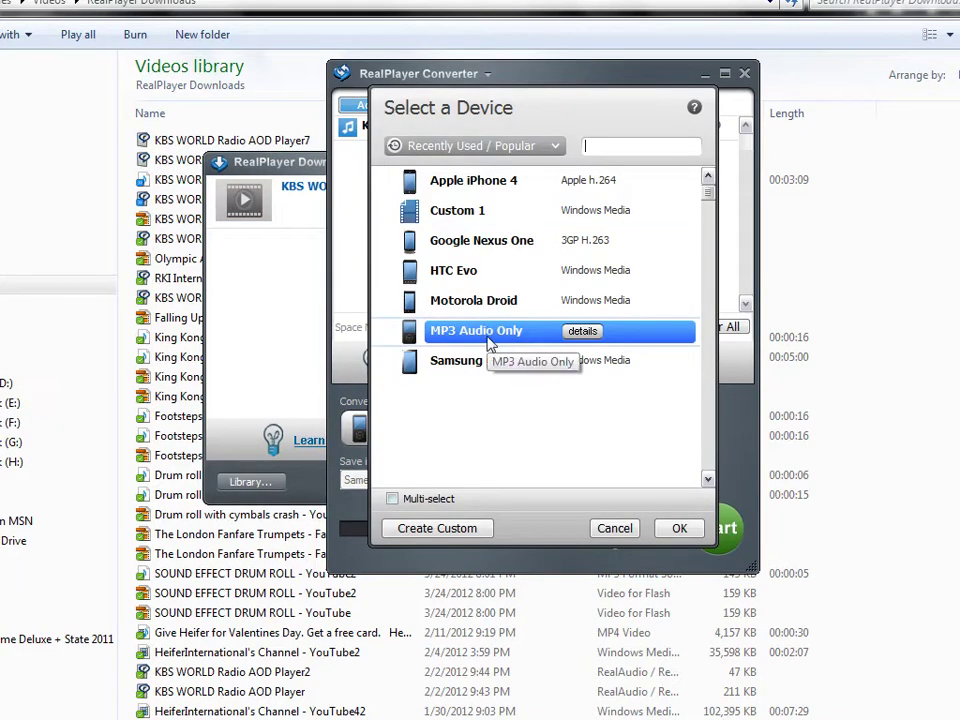
click(677, 527)
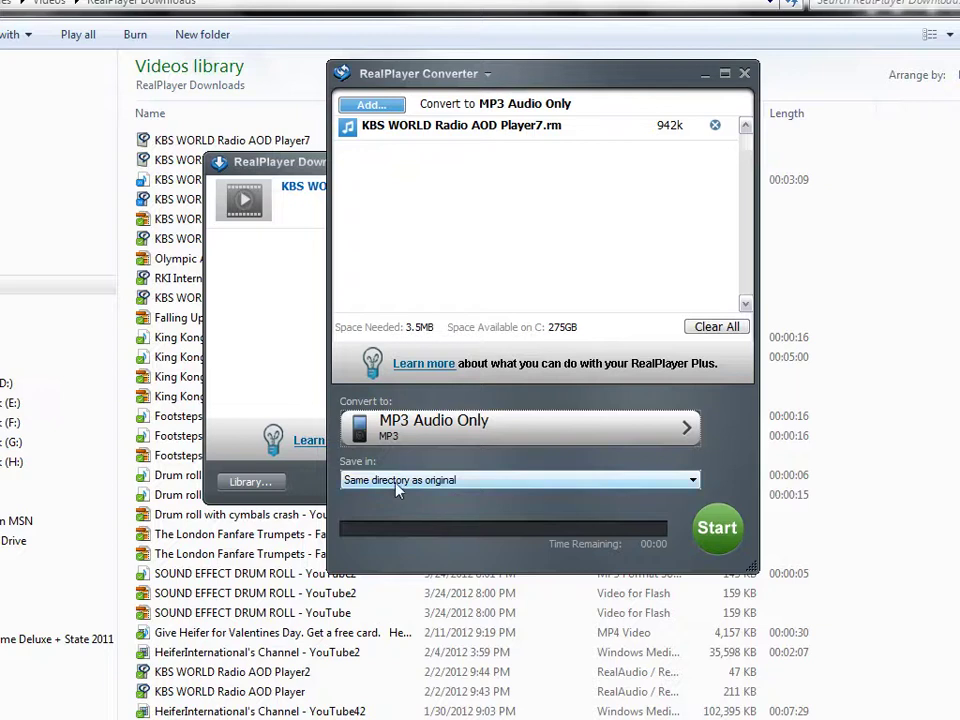
click(643, 484)
click(645, 485)
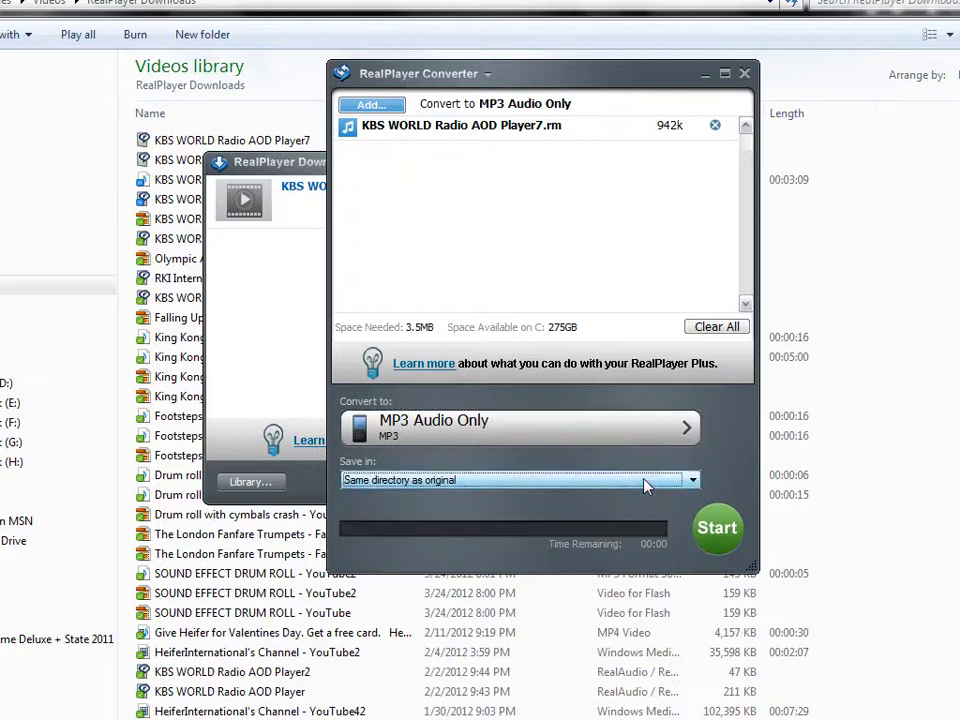
Convert the recording to the 3.6MB KBS WORLD Radio AOD Player7.mp3 and close the converter
click(720, 532)
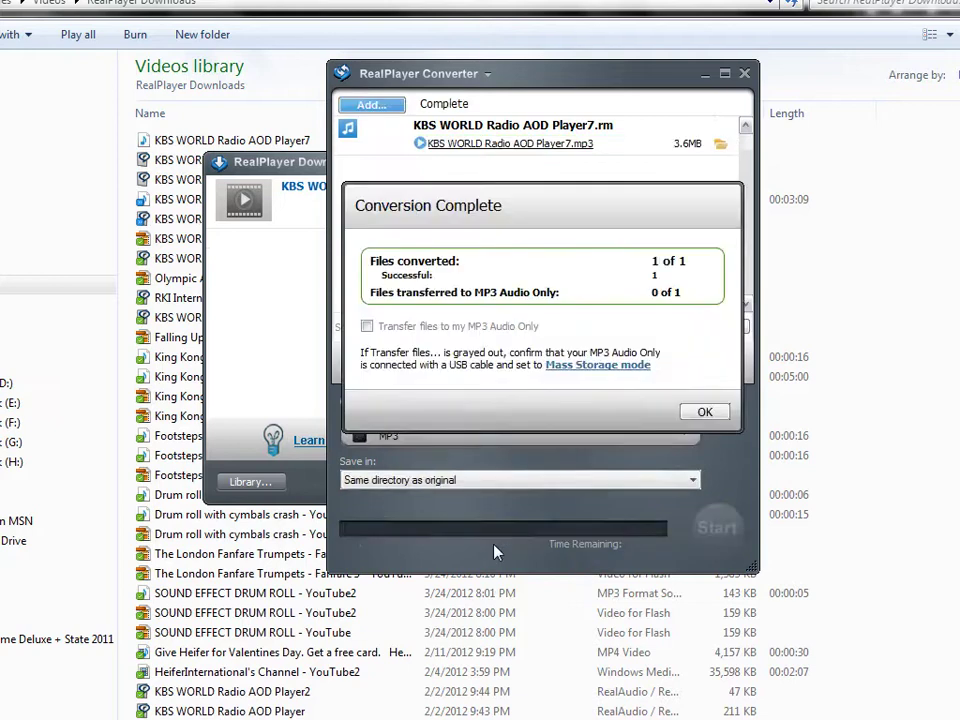
click(704, 413)
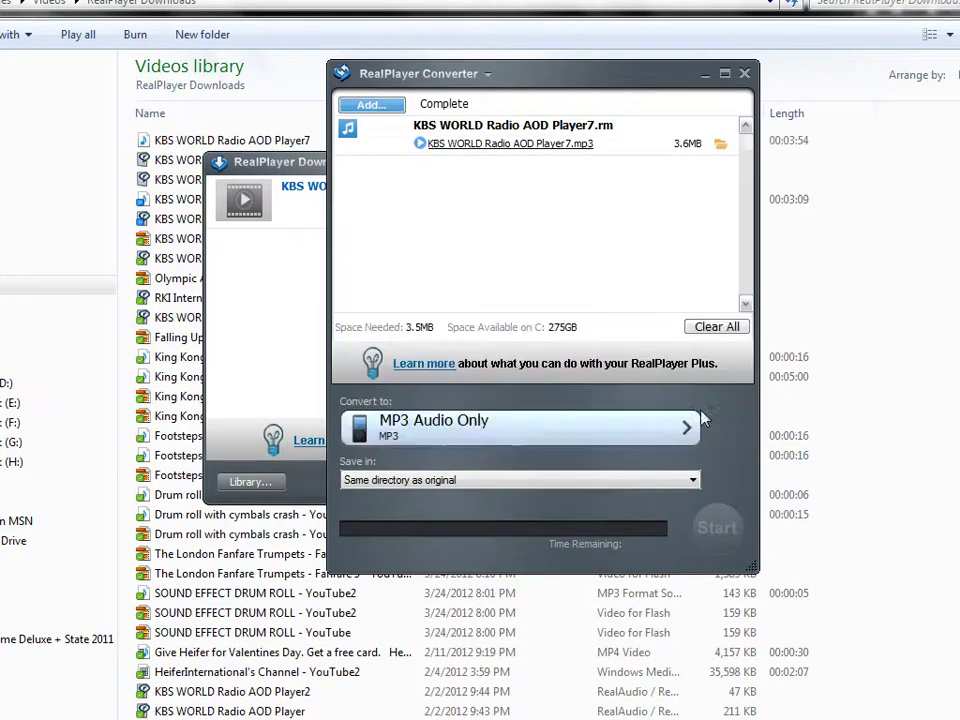
click(743, 75)
Close the Downloader and play KBS WORLD Radio AOD Player7.mp3 in a centred Windows Media Player
click(617, 51)
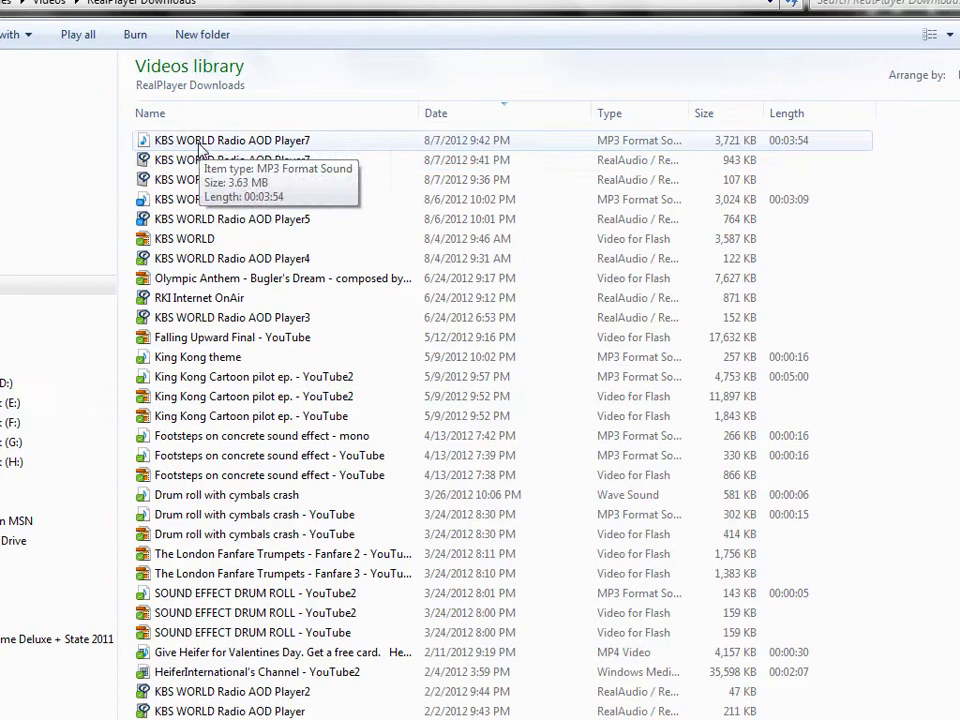
double_click(200, 145)
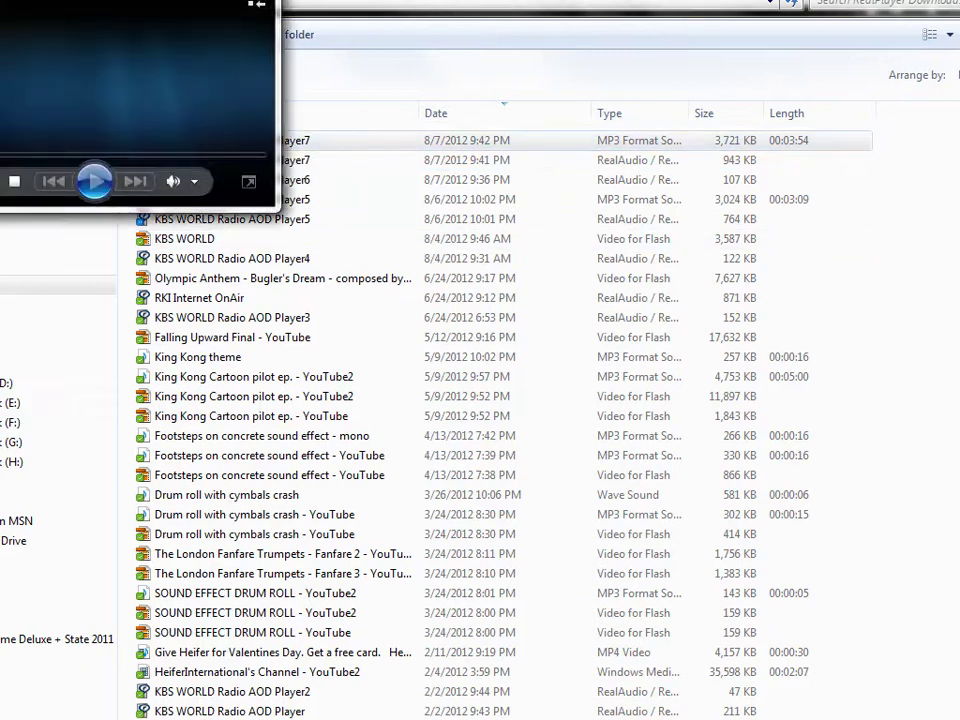
drag(101, 54, 407, 230)
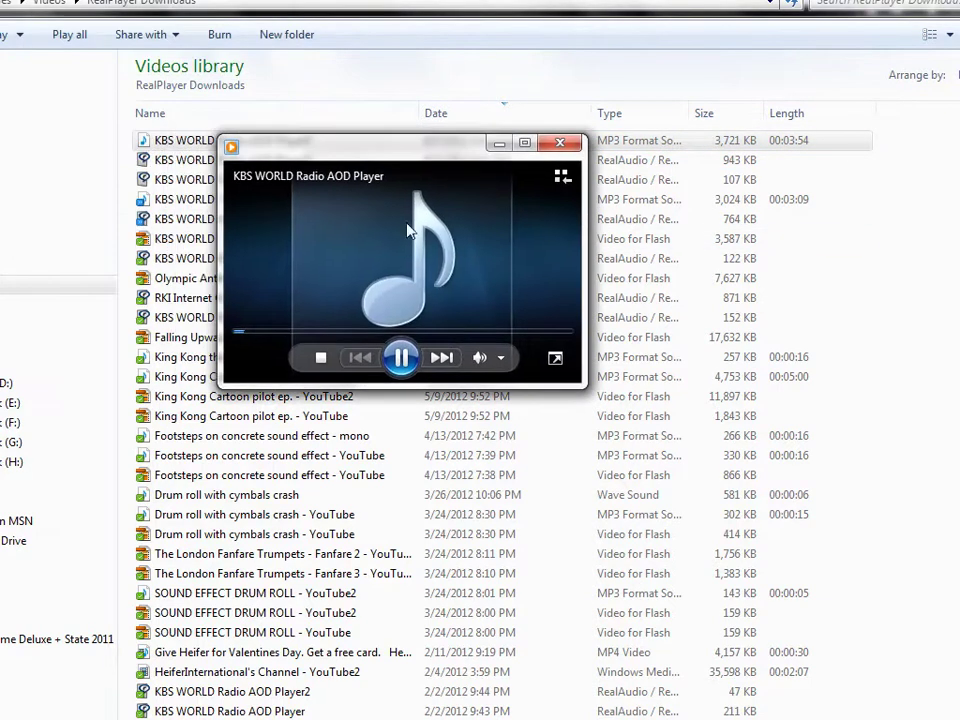